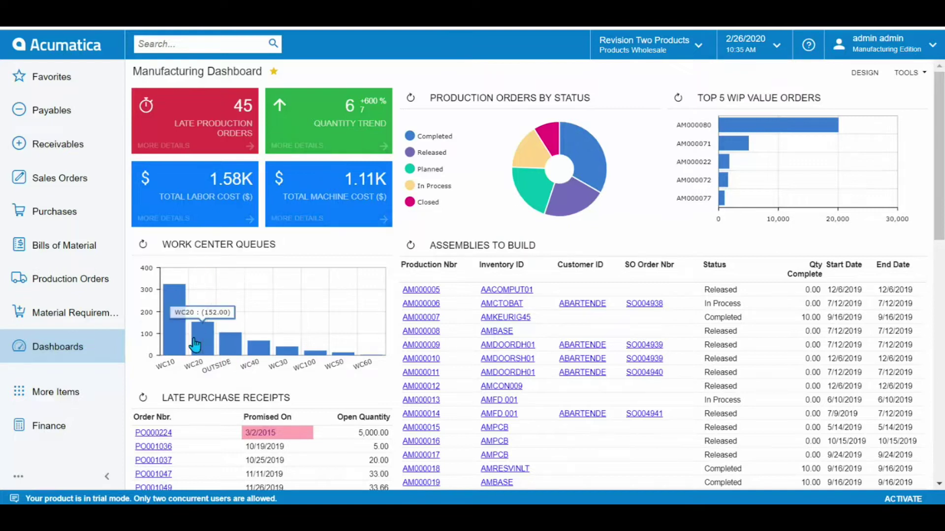
- Open the WC20 work center dispatch drilldown, then the Bills of Material quick menu
click(202, 323)
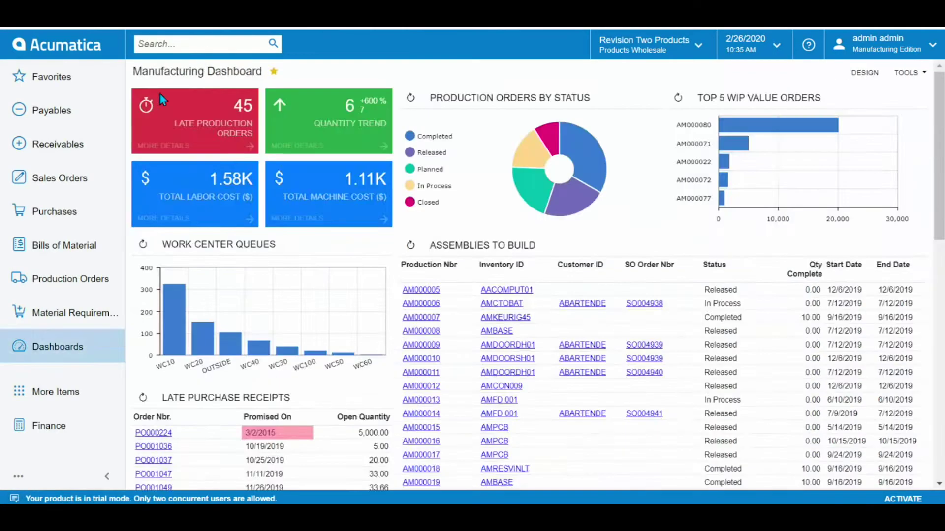
click(76, 244)
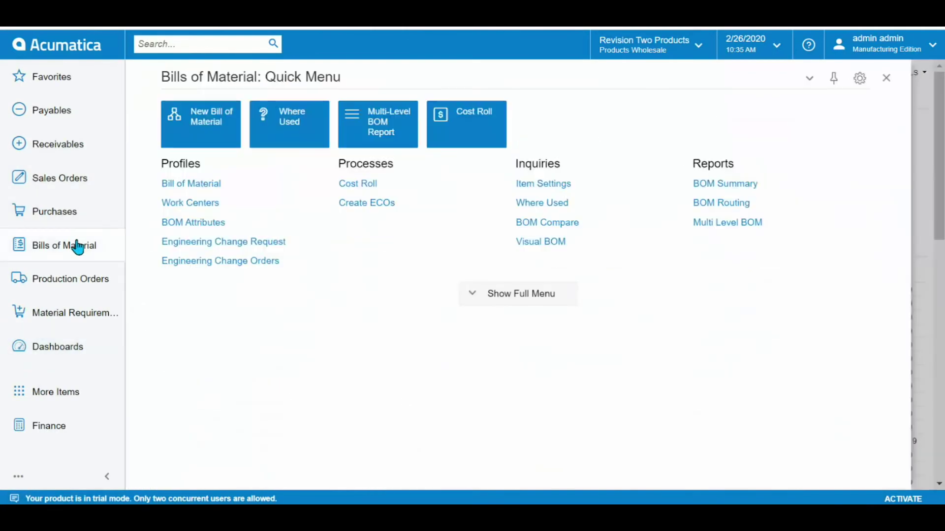
- Open BOM000001 for AMPCB Printed Circuit Board and review its two operations and materials
click(187, 184)
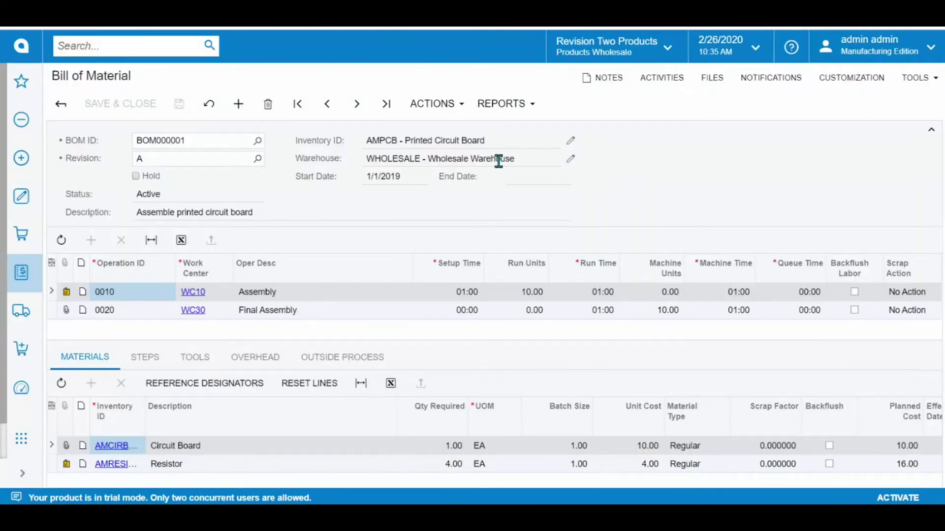
drag(487, 141, 352, 146)
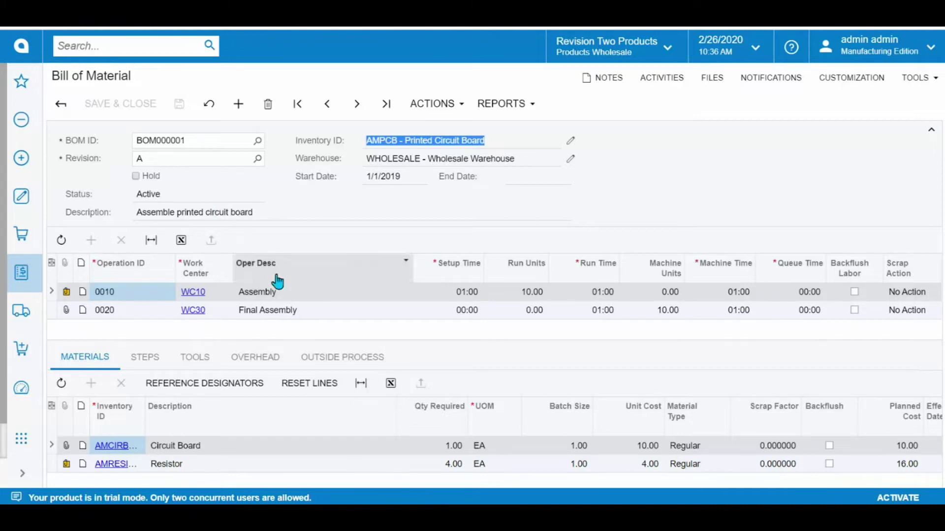
click(286, 320)
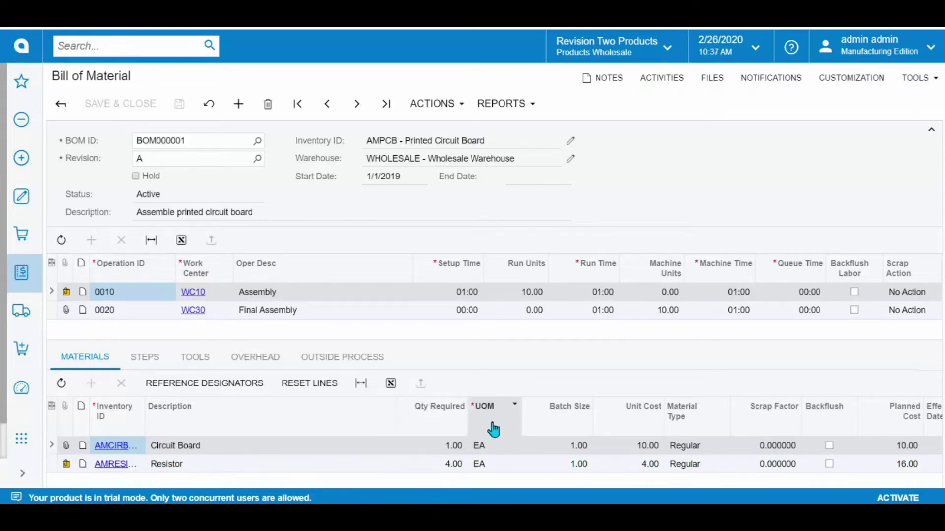
- Show operation 0010's steps, including 'Place resistors as shown on drawing' at line order 10
click(147, 357)
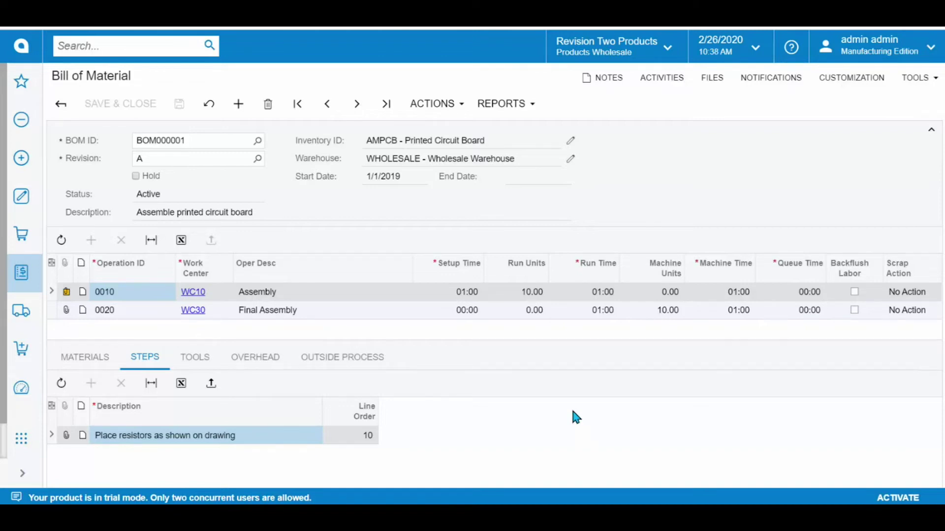
click(21, 472)
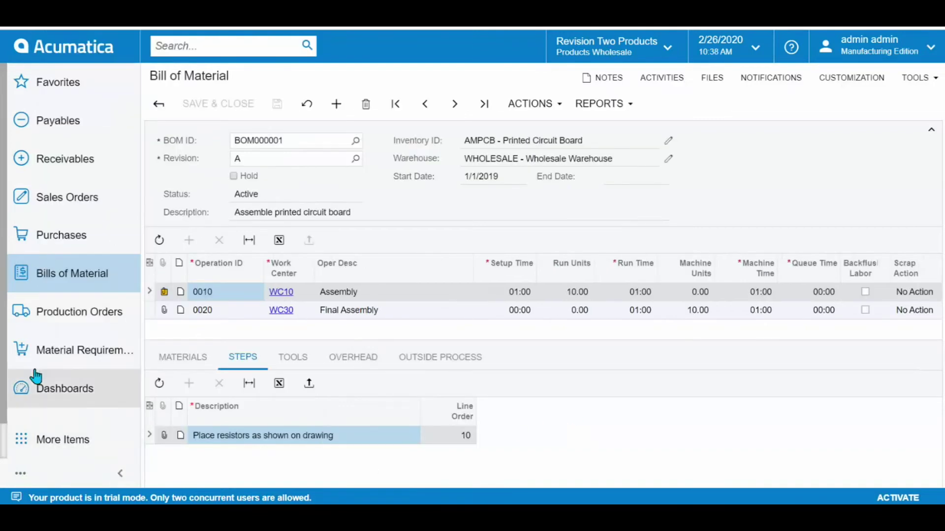
- Create a new regular production order for AMPCB Printed Circuit Board, found by searching 'print'
click(64, 315)
click(230, 156)
click(292, 177)
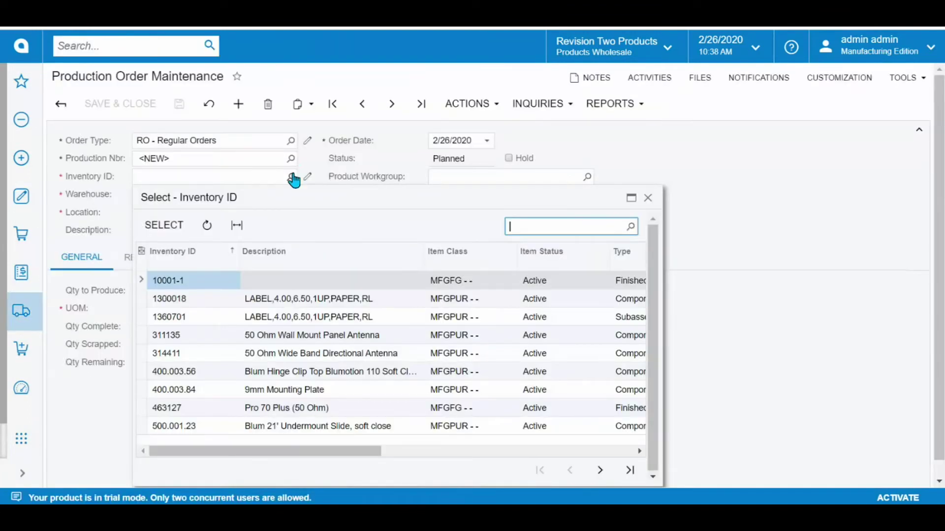
text(print)
double_click(283, 288)
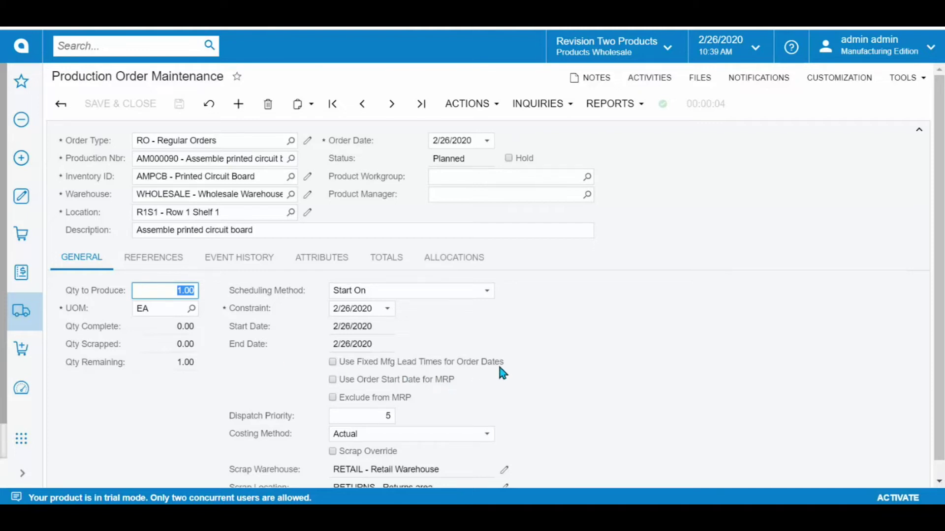
click(239, 258)
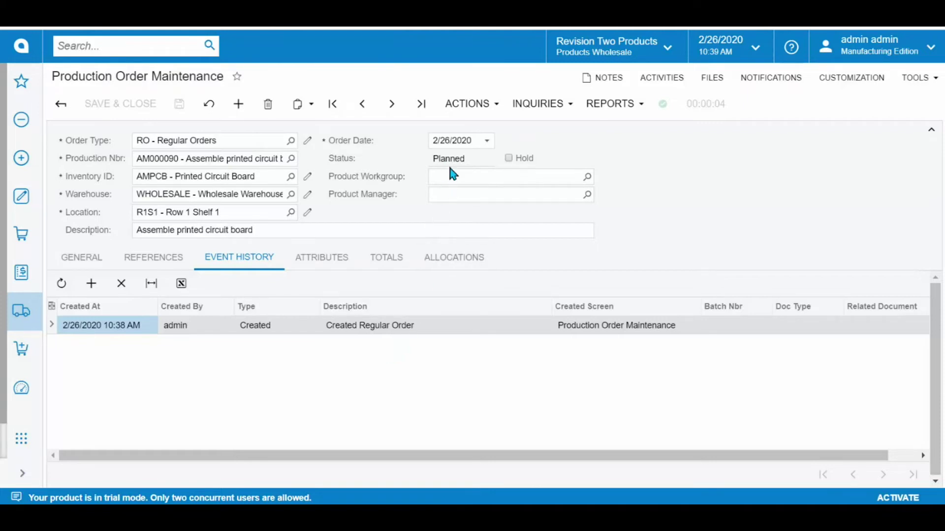
- Release order AM000090 from Planned to Released, with a 56.00 planned total cost for 1 unit
click(467, 105)
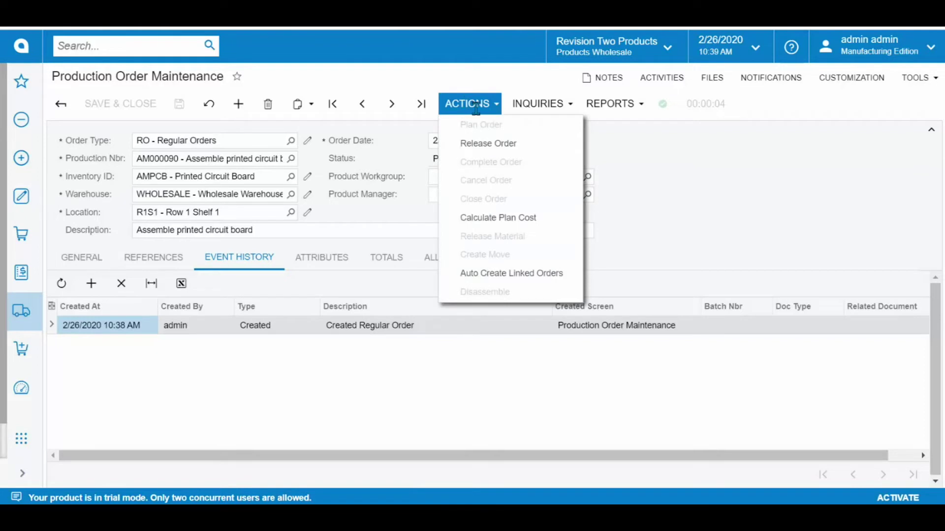
click(488, 150)
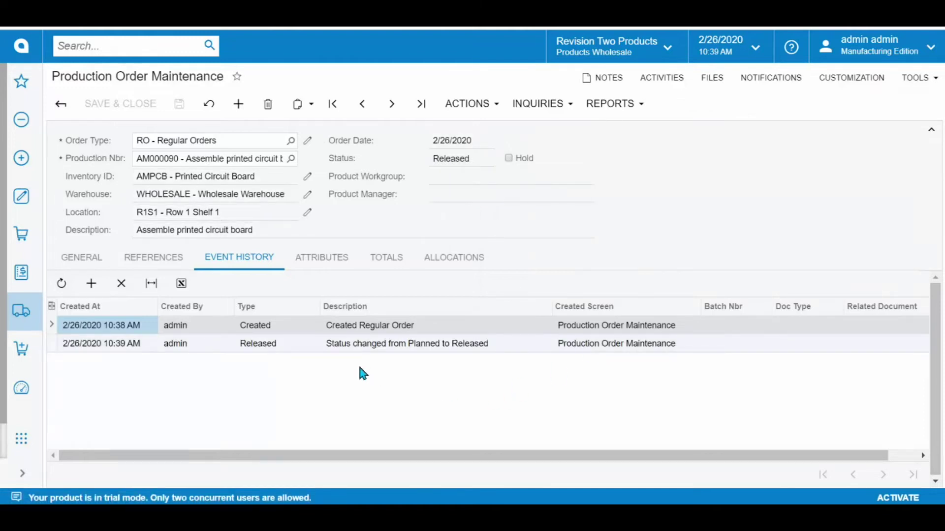
click(386, 257)
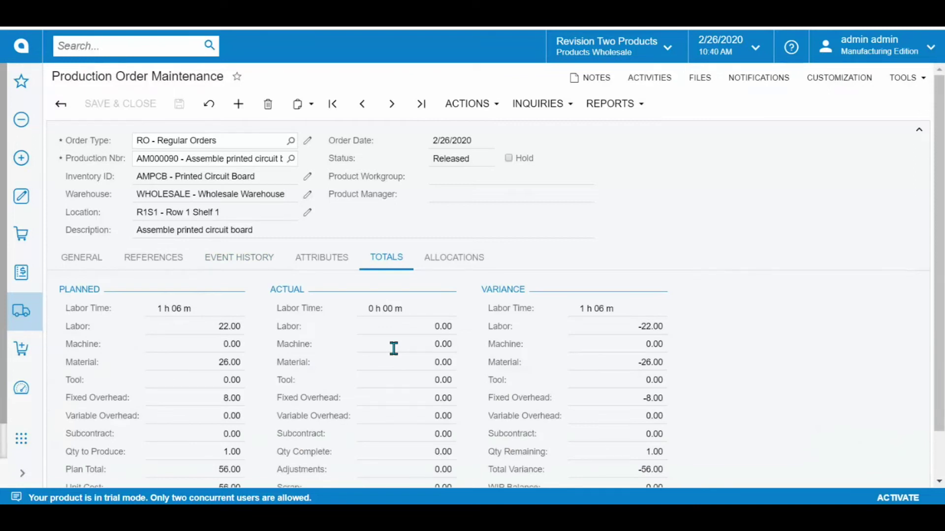
- Scroll through the released order's planned cost totals
scroll(240, 266, down, 2)
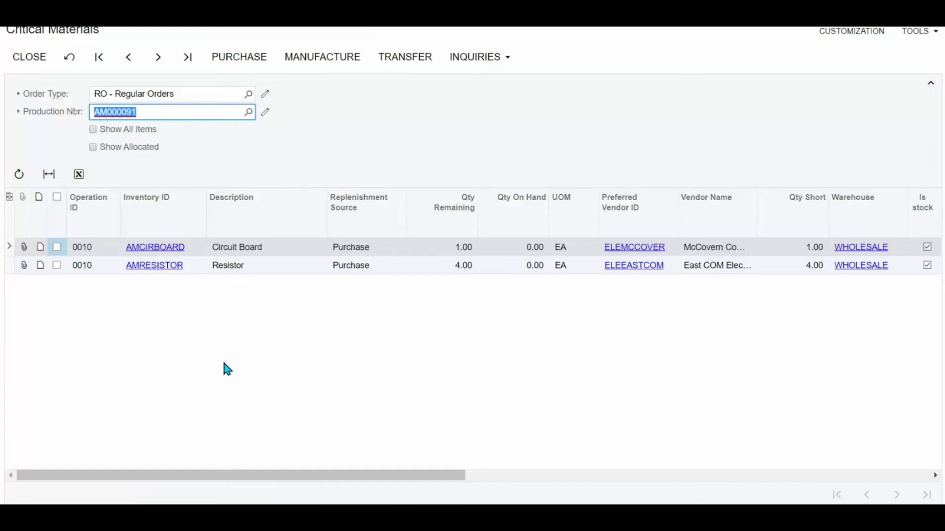
- Purchase the short Circuit Board and 4 Resistors from vendor AAVENDOR on PO001056
click(57, 197)
click(240, 58)
click(556, 261)
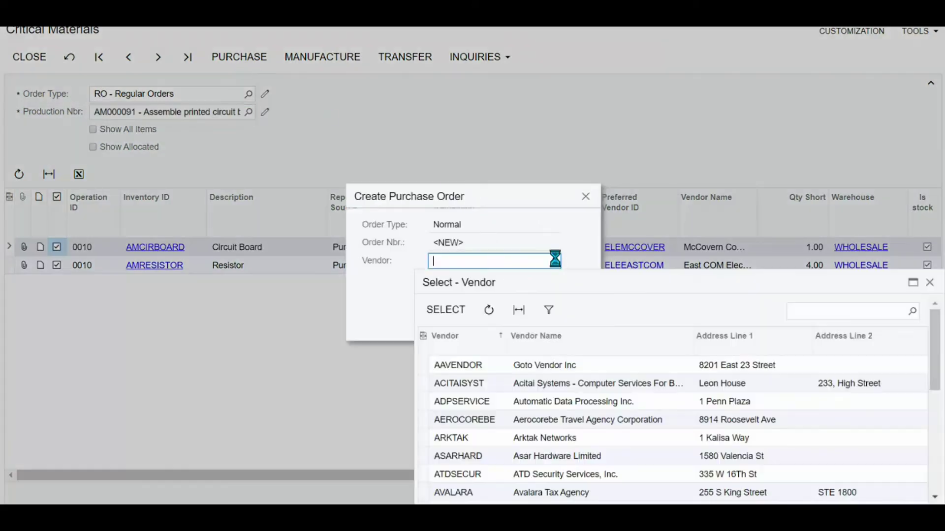
double_click(452, 363)
click(526, 288)
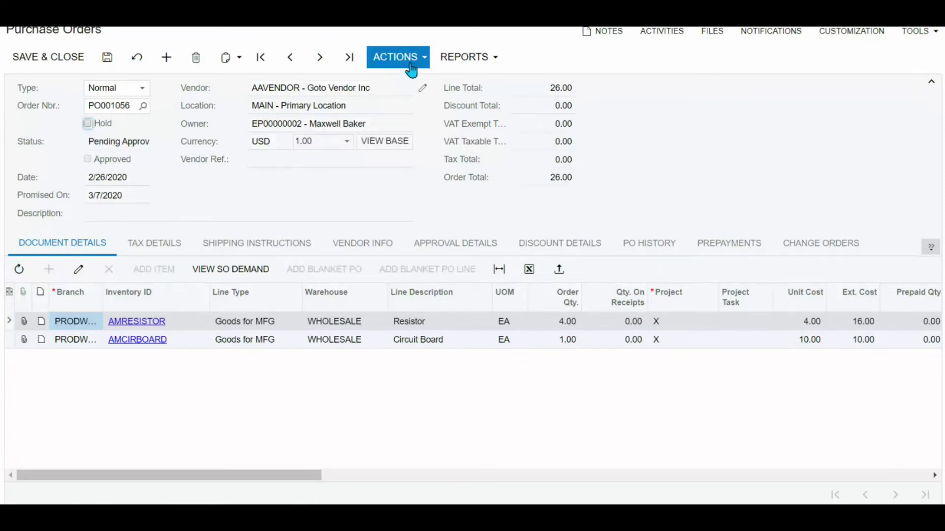
click(411, 69)
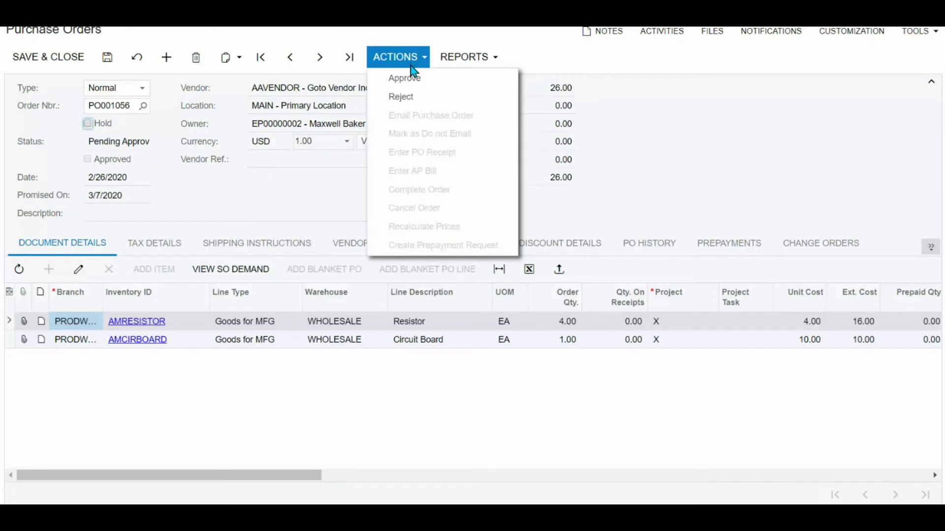
- Approve PO001056 and release its receipt with vendor reference 567
click(408, 89)
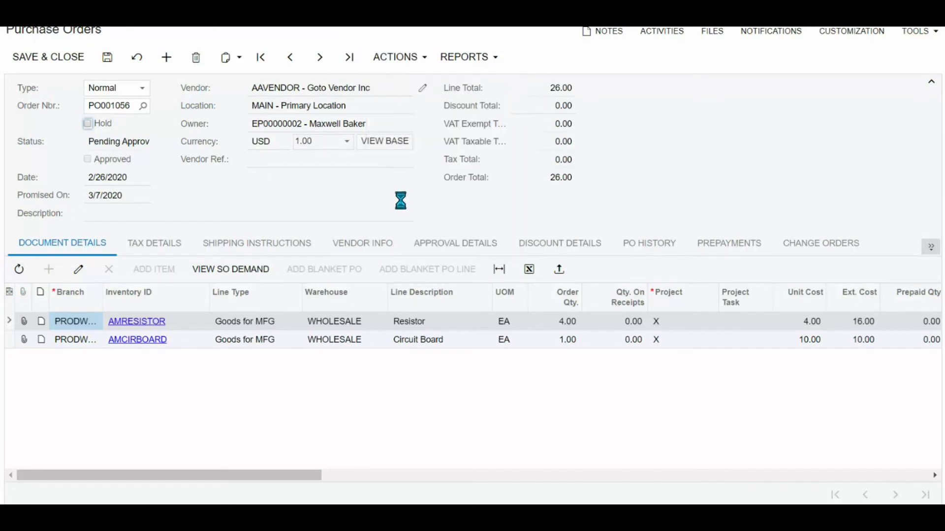
click(400, 57)
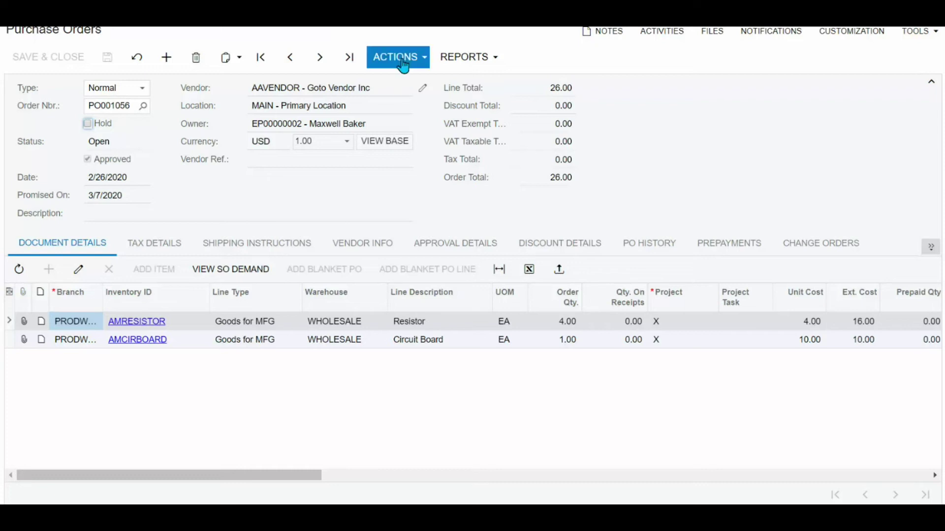
click(407, 155)
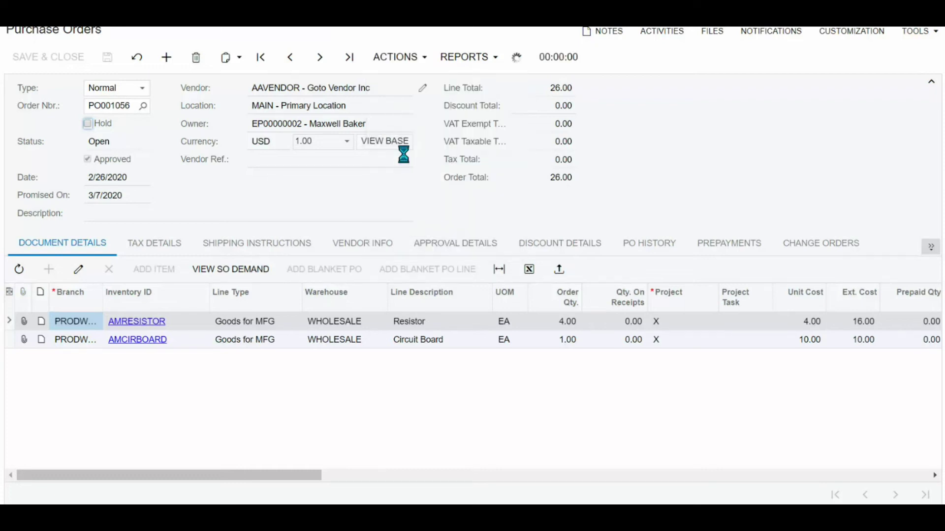
click(307, 170)
text(567)
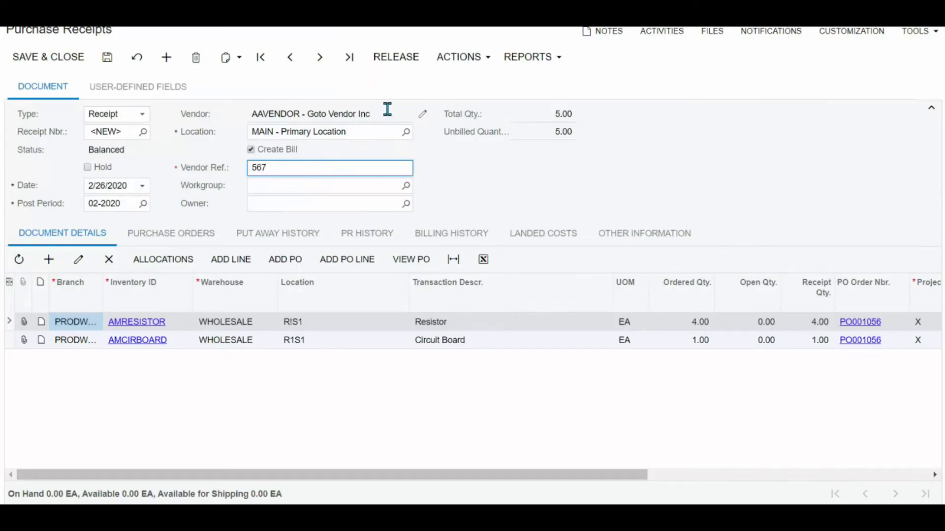
click(408, 57)
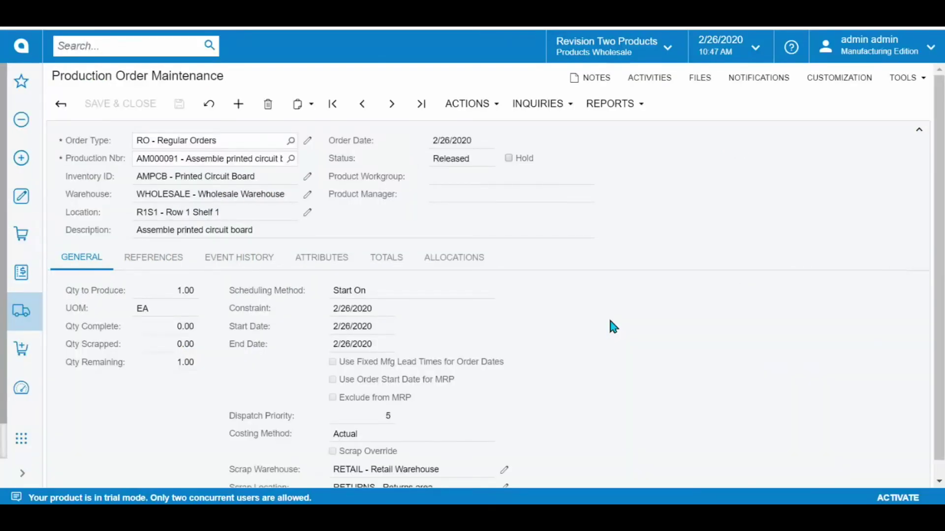
- Release batch AMB000166 issuing 1 Circuit Board and 4 Resistors to AM000091, taken off hold
click(467, 103)
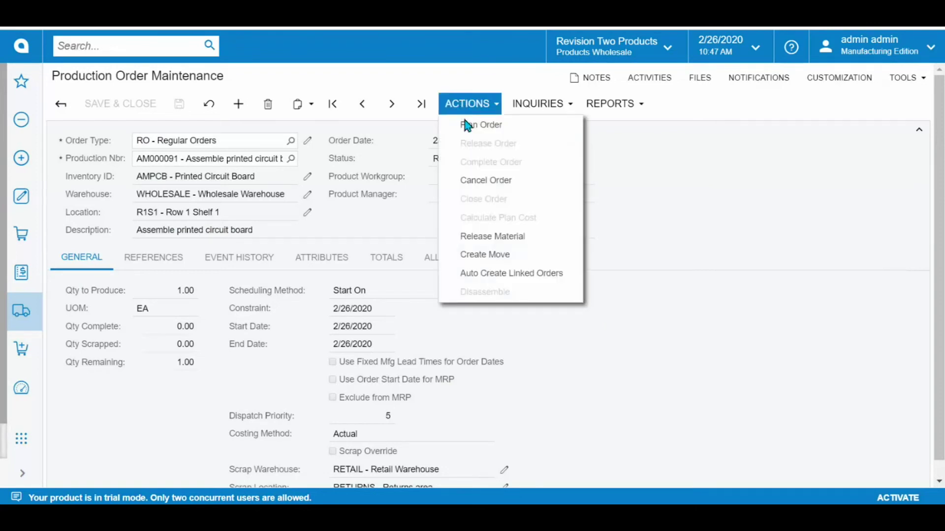
click(480, 240)
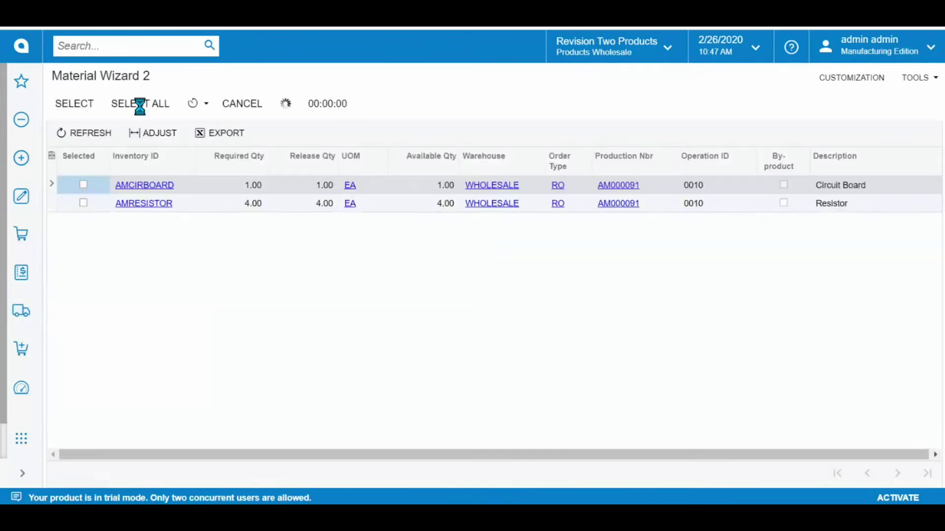
click(139, 101)
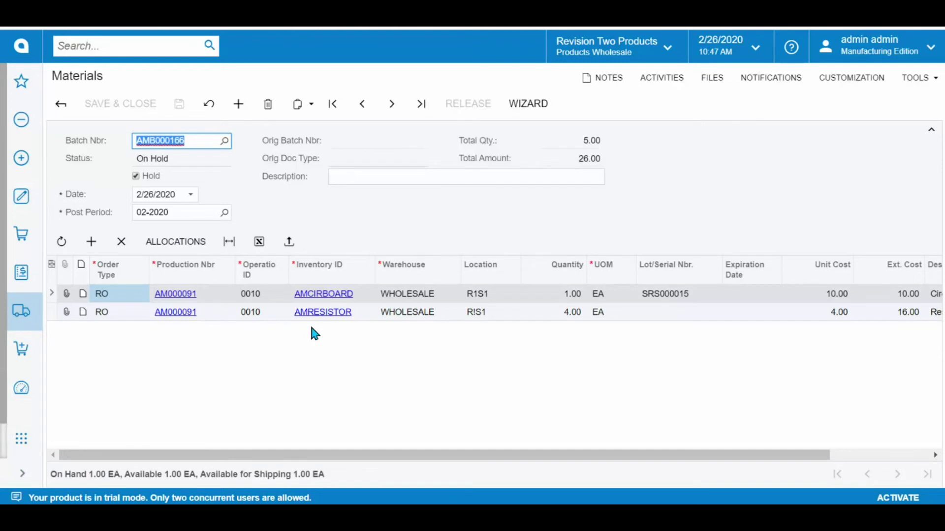
click(136, 176)
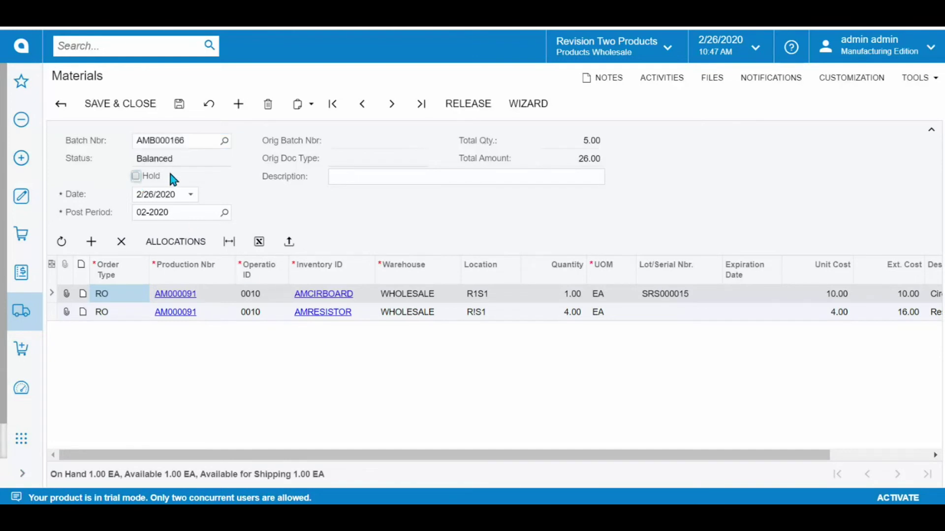
click(468, 104)
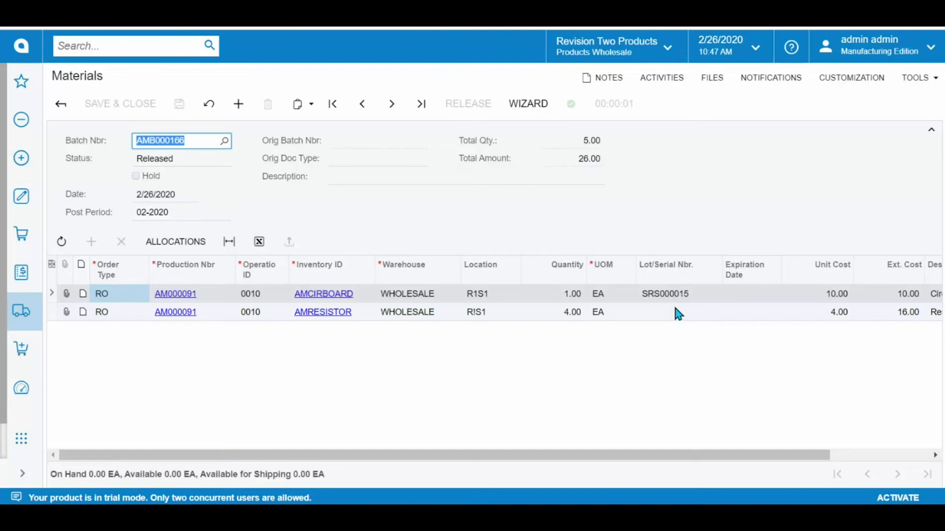
- Check AM000091's event history and its 26.00 actual material cost and WIP balance
click(176, 294)
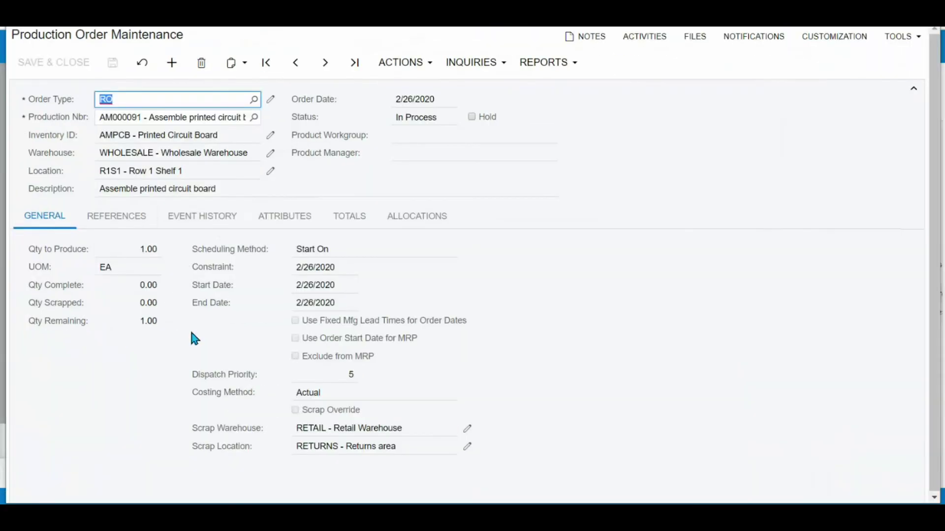
click(226, 216)
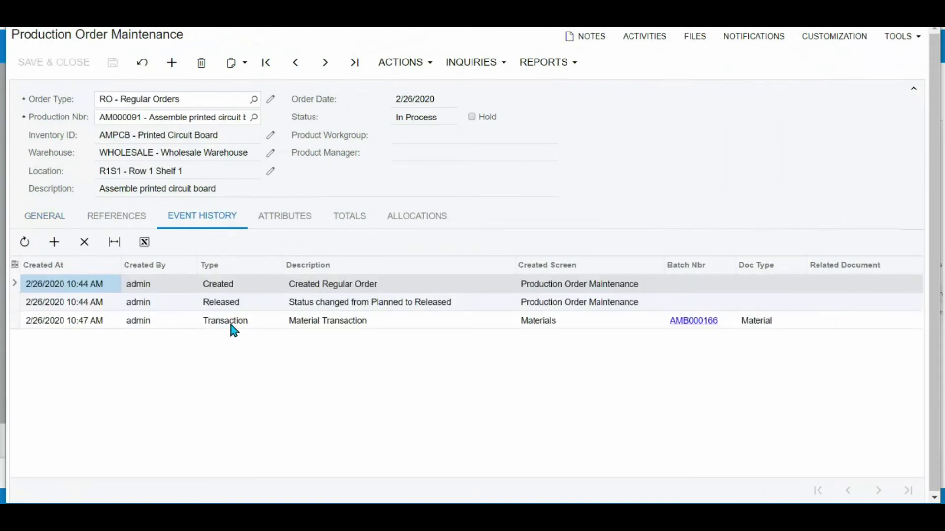
click(345, 222)
double_click(395, 322)
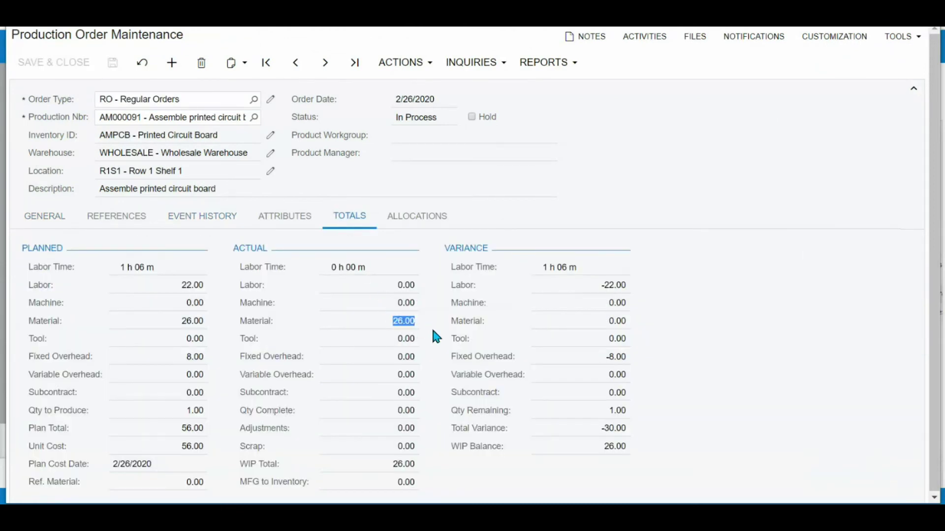
click(432, 125)
click(409, 63)
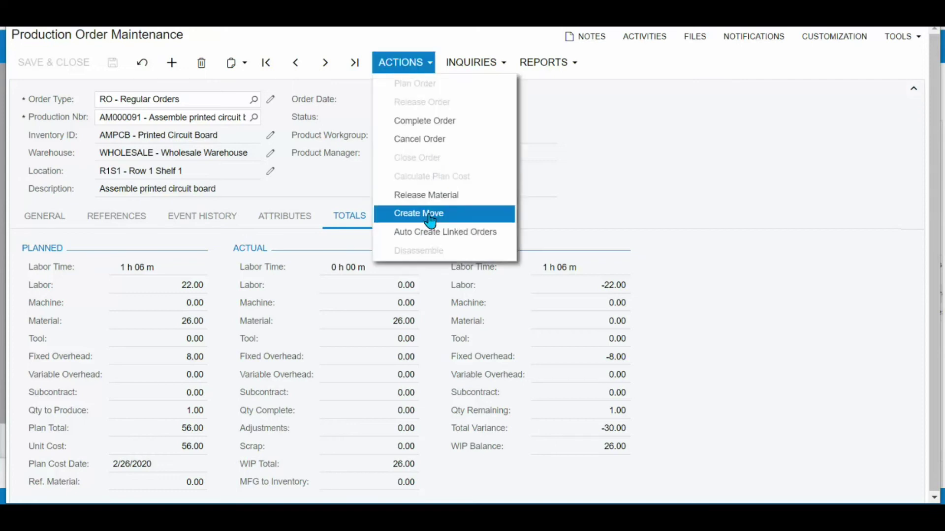
- Create a move for order AM000091 to operation 0020 Final Assembly, remove it from hold, and release it
click(427, 213)
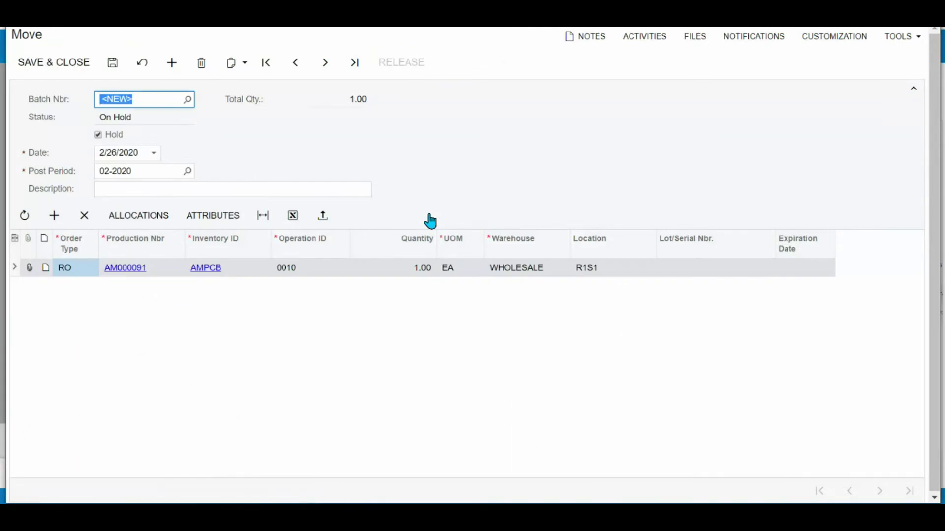
click(315, 272)
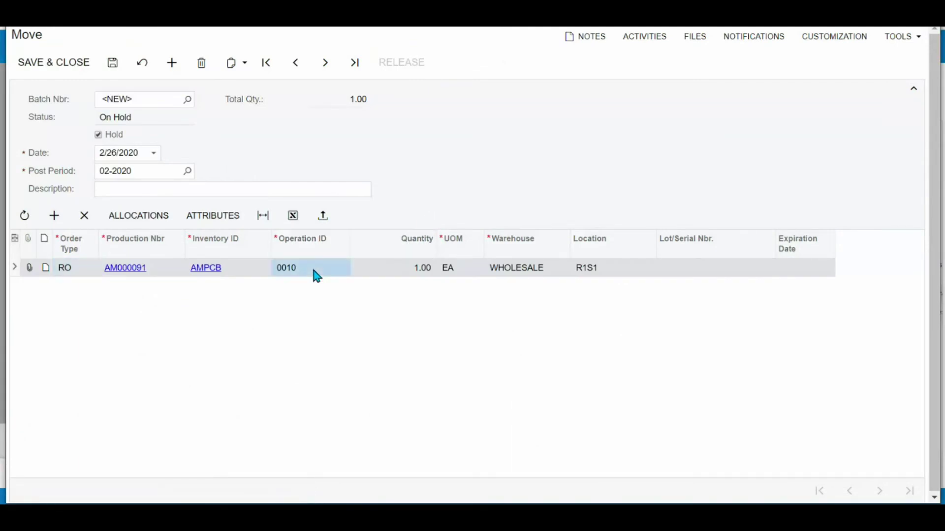
click(353, 266)
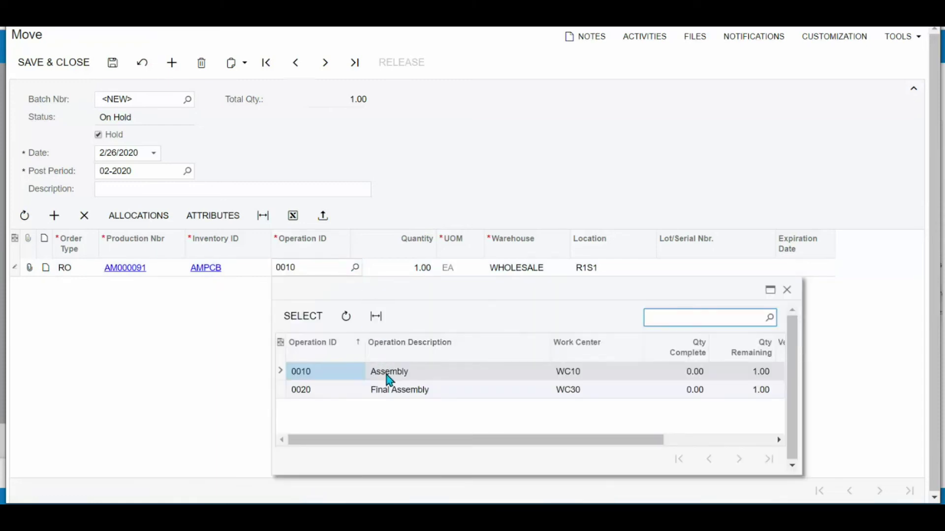
click(420, 377)
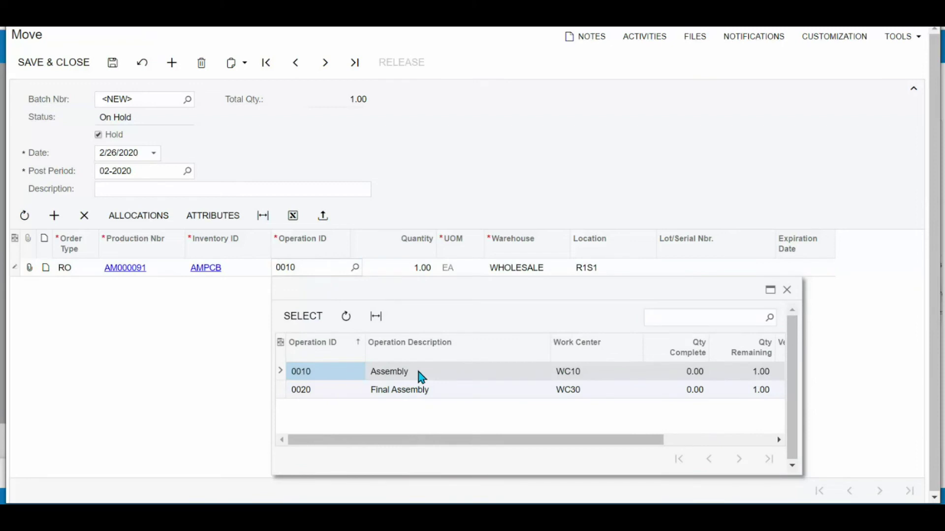
click(409, 395)
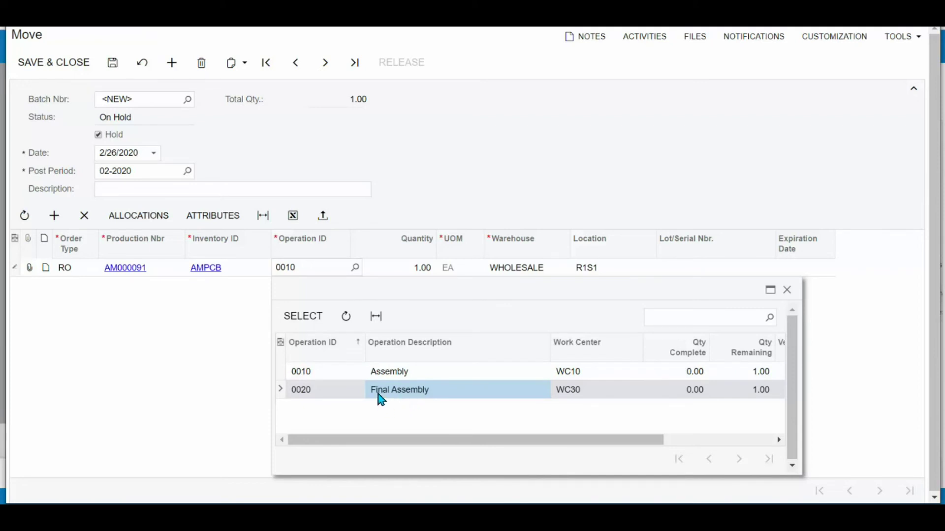
double_click(378, 395)
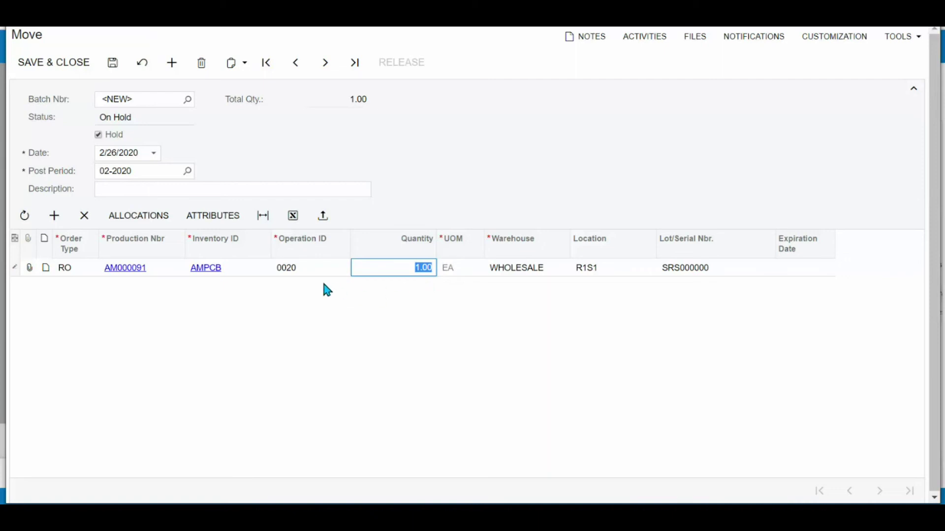
click(98, 134)
click(401, 62)
- Return to production order AM000091 on the way to the MRP Display
click(132, 269)
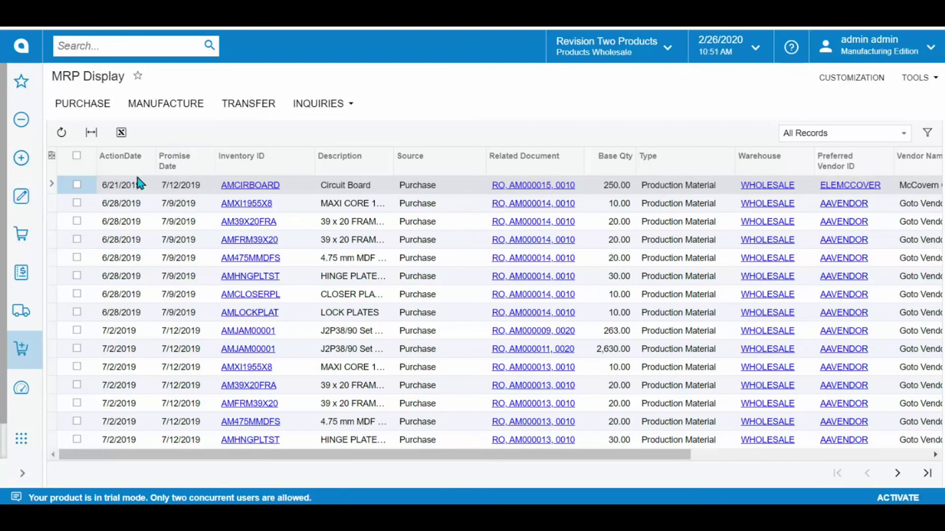
- Mark the AMCIRBOARD plan line for 250 circuit boards and create a purchase from it
click(77, 185)
click(88, 104)
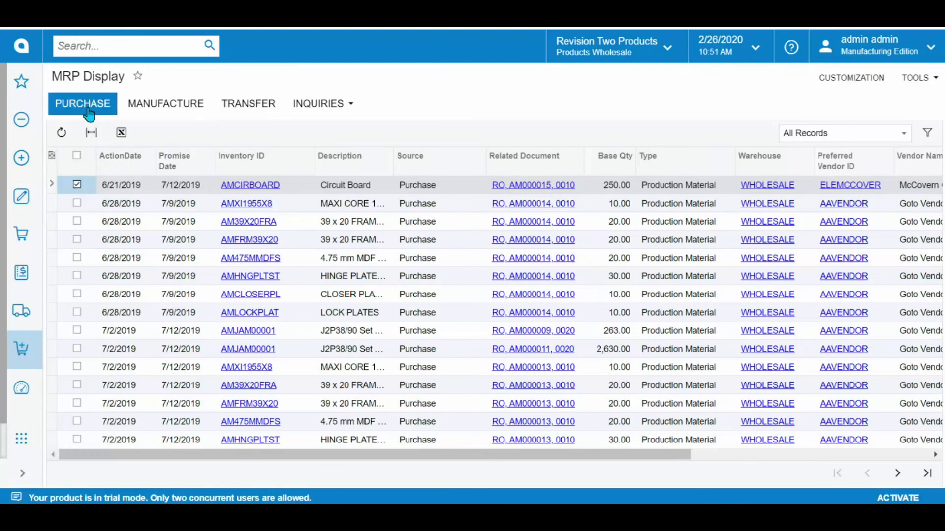